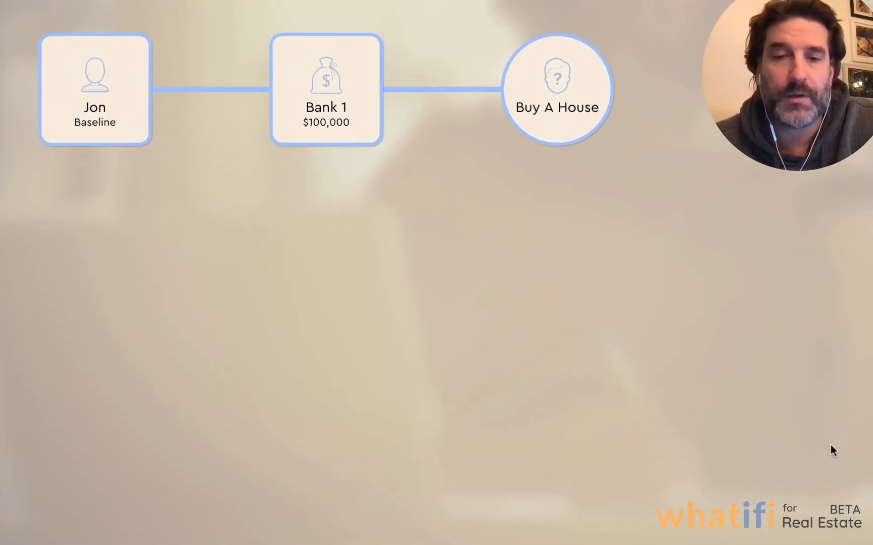
Step: Bring up the scenario graph and set it to display Cumulative Cash Flow
{"action": "left_click", "coordinate": [552, 542]}
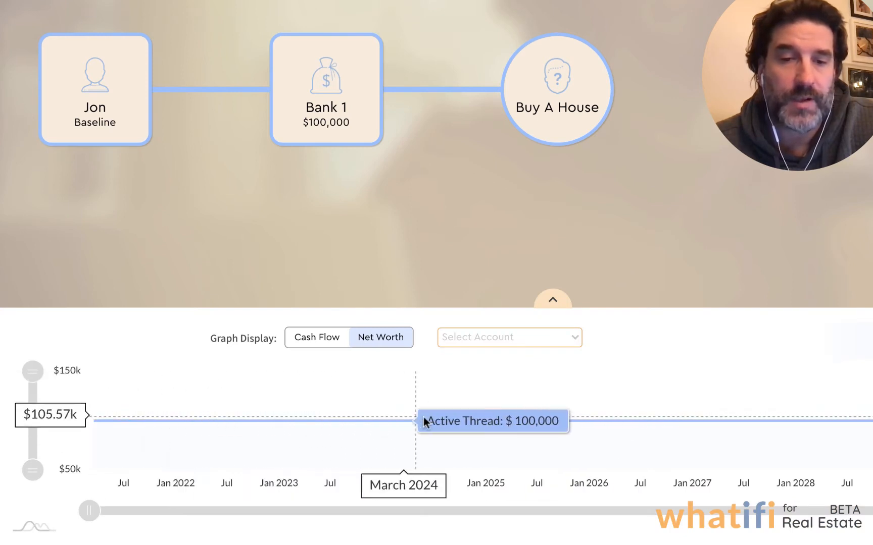
{"action": "left_click", "coordinate": [573, 343]}
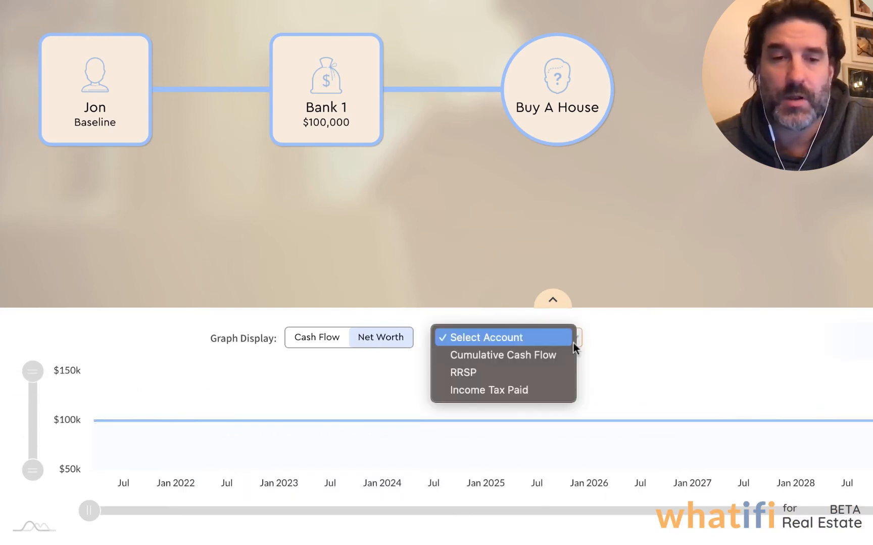
{"action": "left_click", "coordinate": [547, 356]}
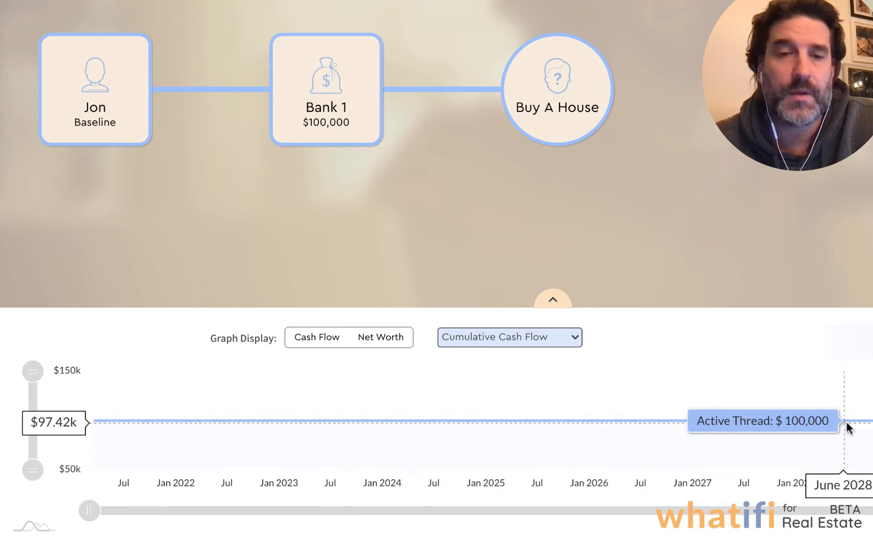
Step: Add a House event from the Residential Real Estate category after the Buy A House decision
{"action": "left_click_drag", "start_coordinate": [697, 165], "coordinate": [591, 154]}
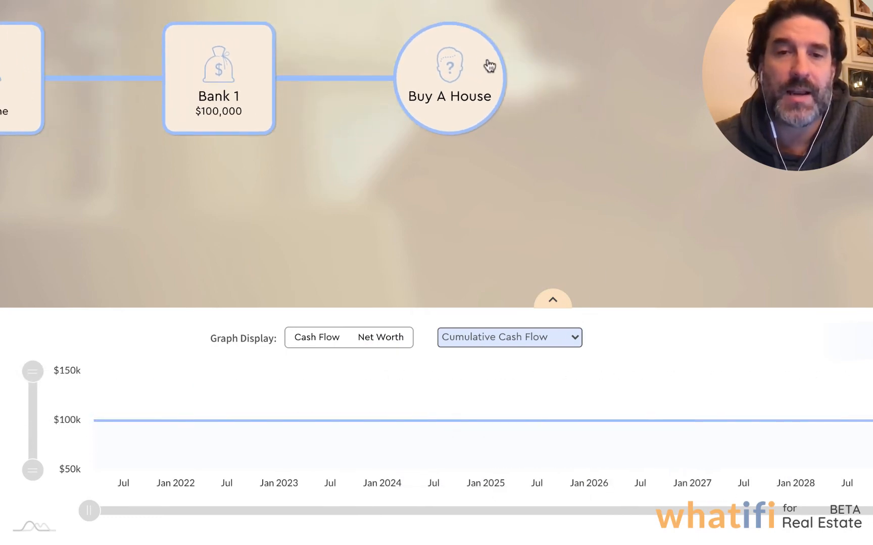
{"action": "left_click", "coordinate": [479, 65]}
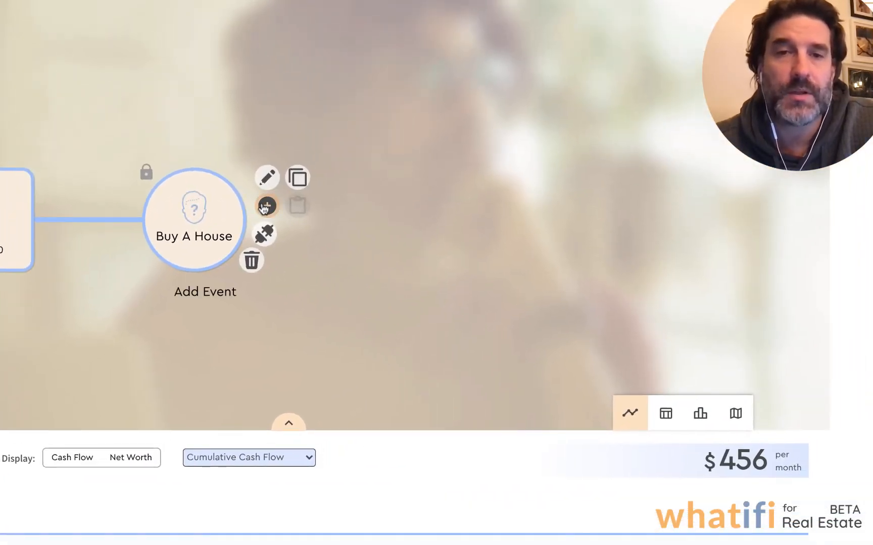
{"action": "left_click", "coordinate": [267, 207]}
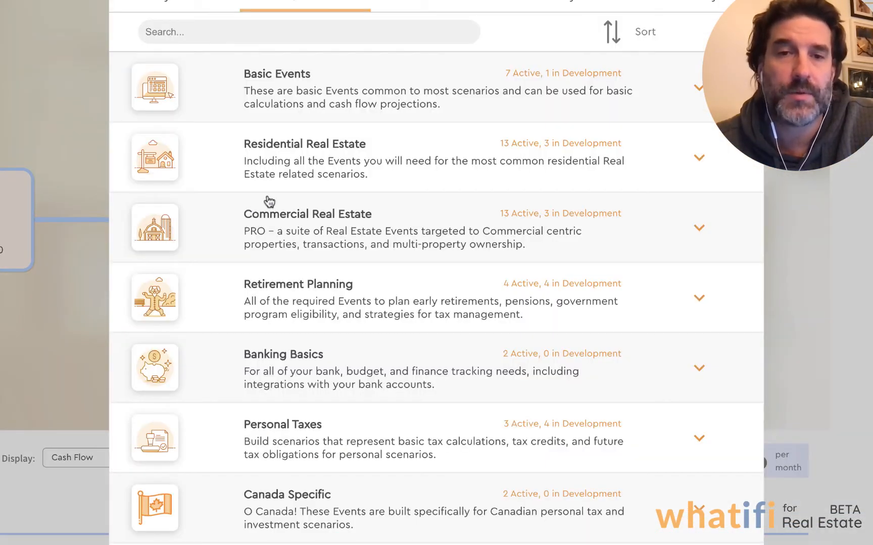
{"action": "left_click", "coordinate": [352, 154]}
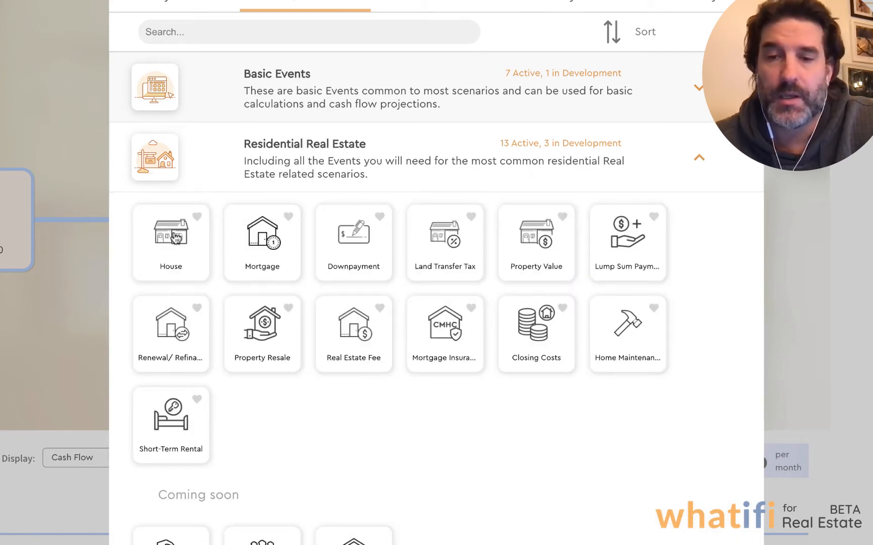
{"action": "left_click", "coordinate": [174, 236]}
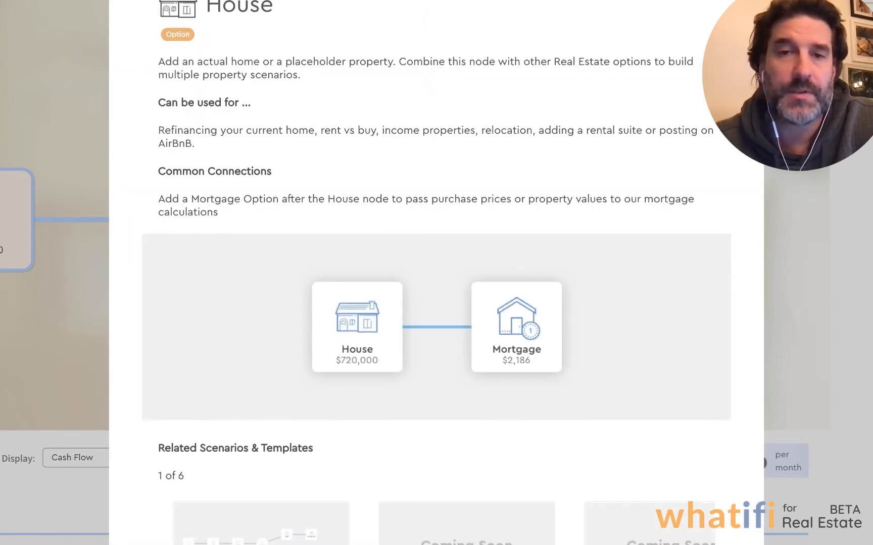
{"action": "left_click", "coordinate": [702, 542]}
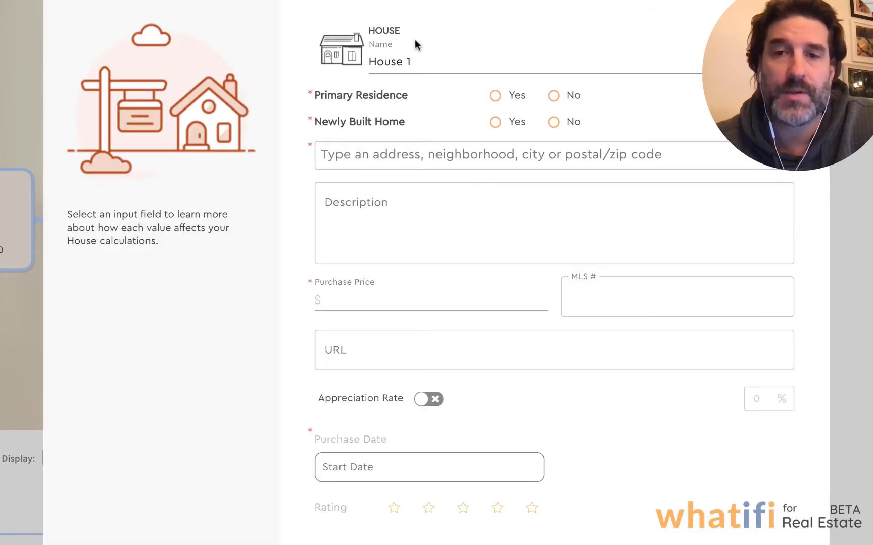
Step: Define the house as a primary residence, not newly built, located in Vancouver, BC, Canada
{"action": "left_click", "coordinate": [496, 96]}
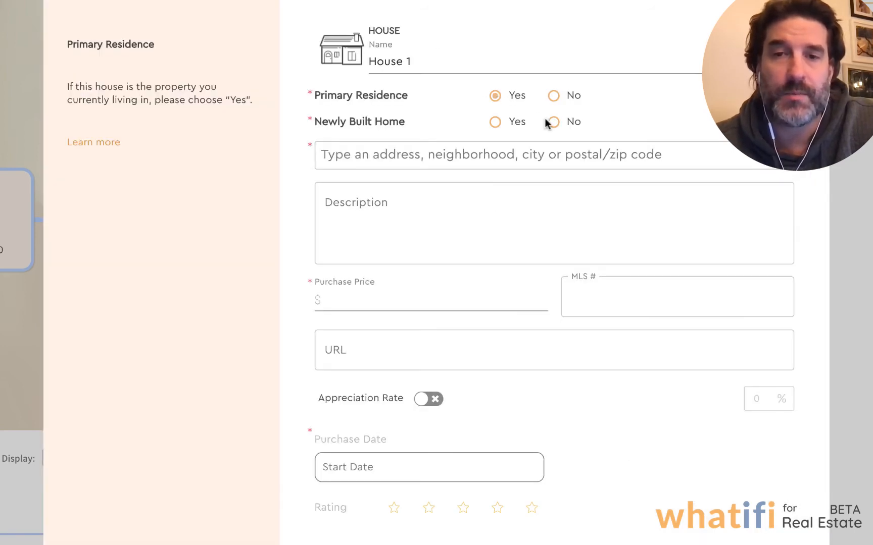
{"action": "mouse_move", "coordinate": [505, 121]}
{"action": "left_click", "coordinate": [553, 123]}
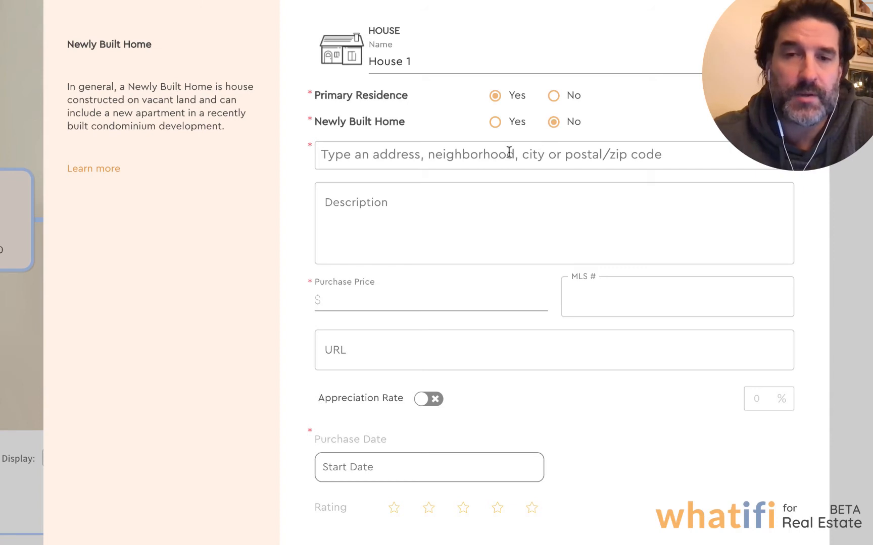
{"action": "type", "text": "vancouv"}
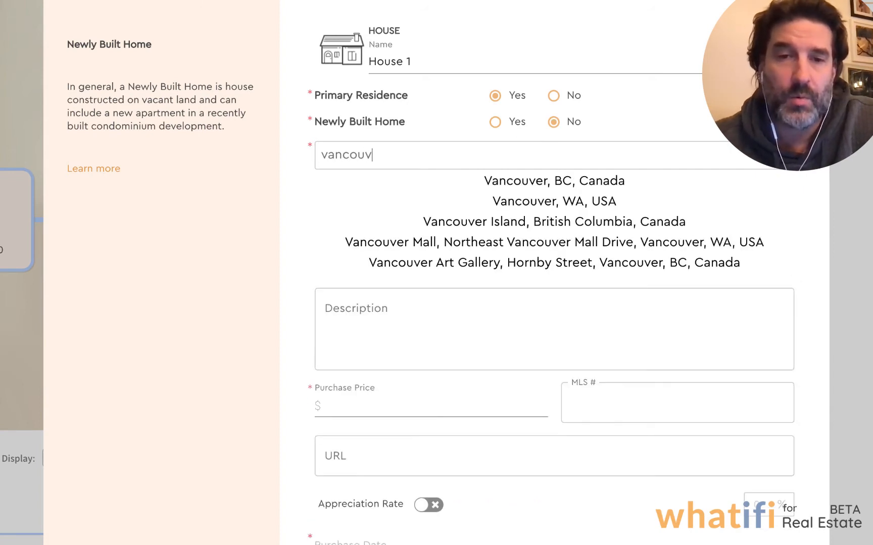
{"action": "left_click", "coordinate": [553, 181]}
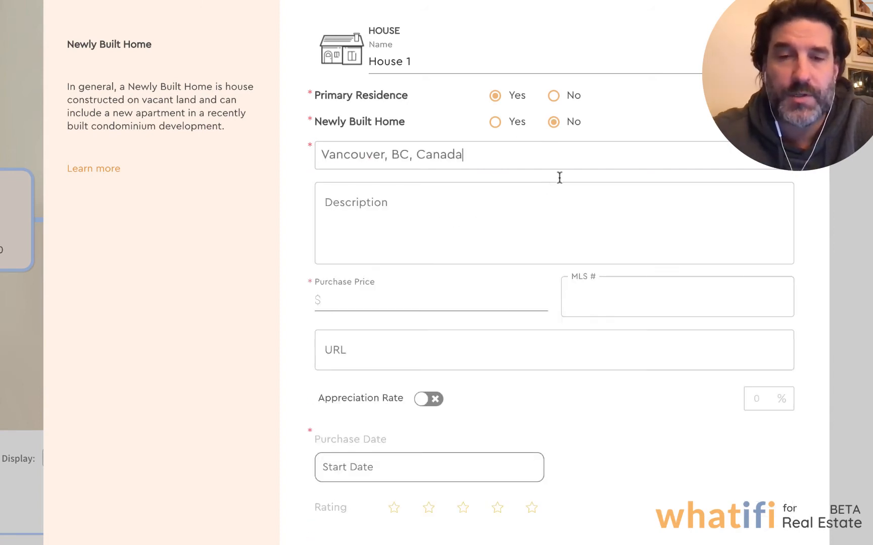
Step: Set the house's purchase price to $1200000 and enable an appreciation rate of 8%
{"action": "left_click", "coordinate": [390, 299]}
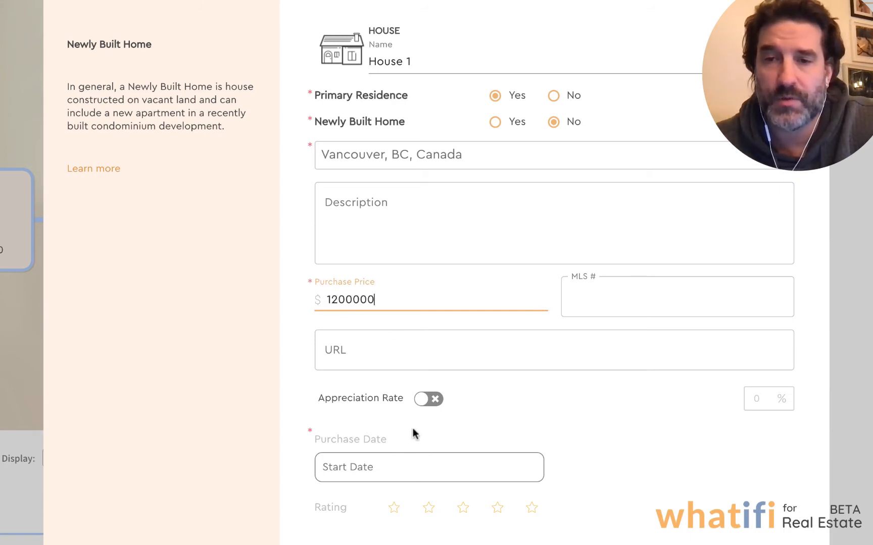
{"action": "left_click", "coordinate": [429, 399]}
{"action": "left_click", "coordinate": [760, 399]}
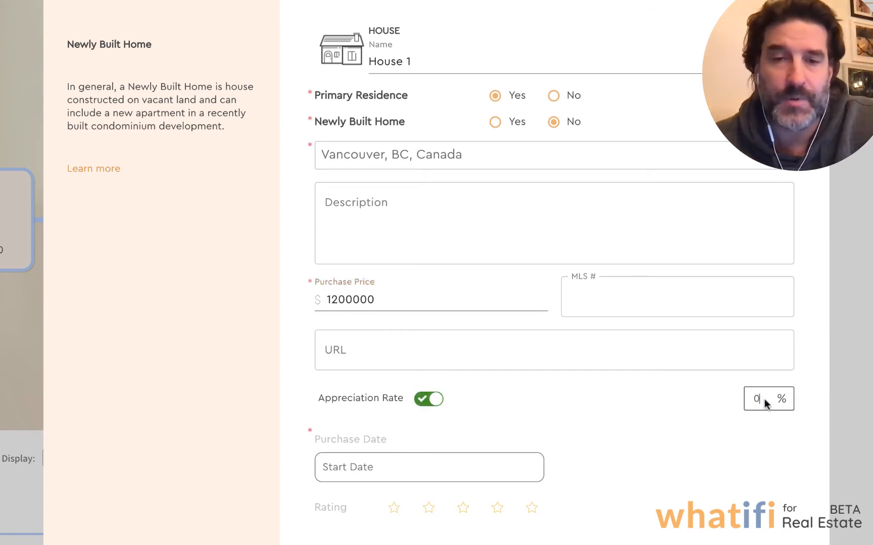
{"action": "type", "text": "8"}
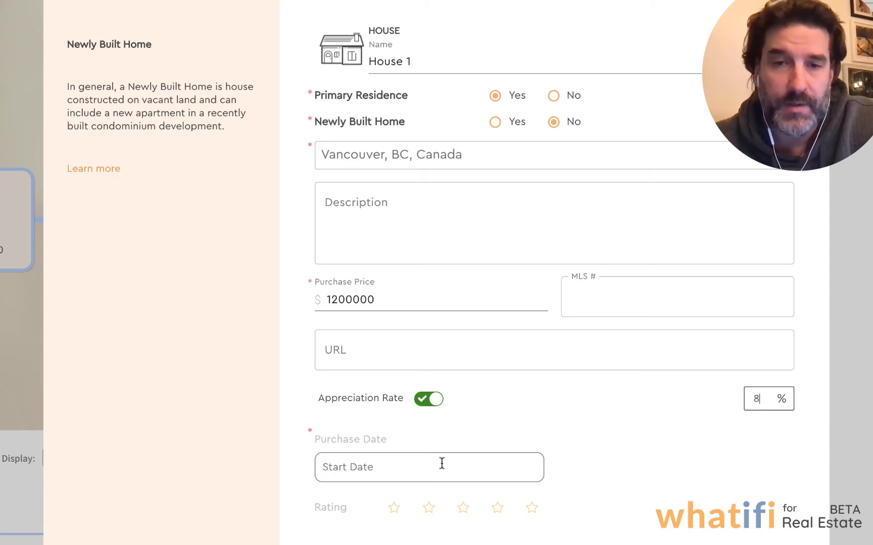
Step: Set the house's purchase date to July 1, 2021 and save the event
{"action": "left_click", "coordinate": [384, 464]}
{"action": "scroll", "coordinate": [507, 399], "scroll_direction": "down", "scroll_amount": 5}
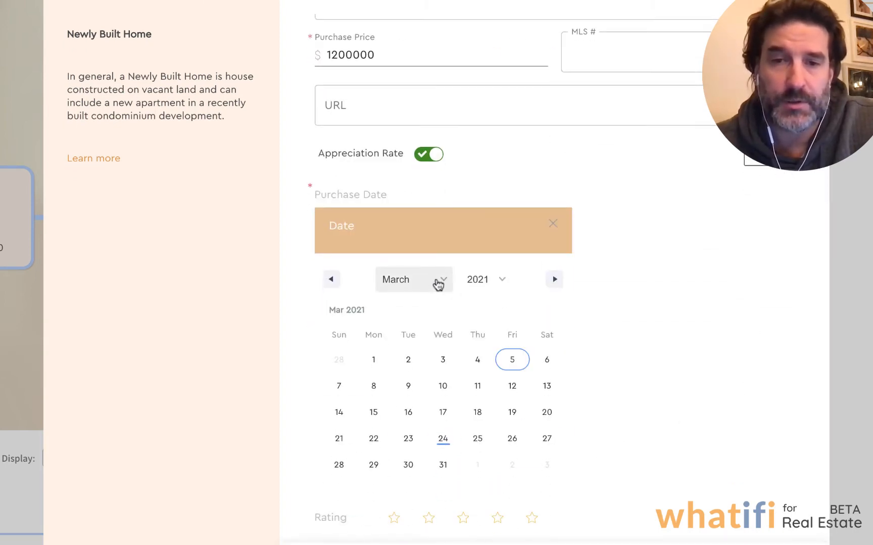
{"action": "left_click", "coordinate": [438, 285]}
{"action": "left_click", "coordinate": [432, 346]}
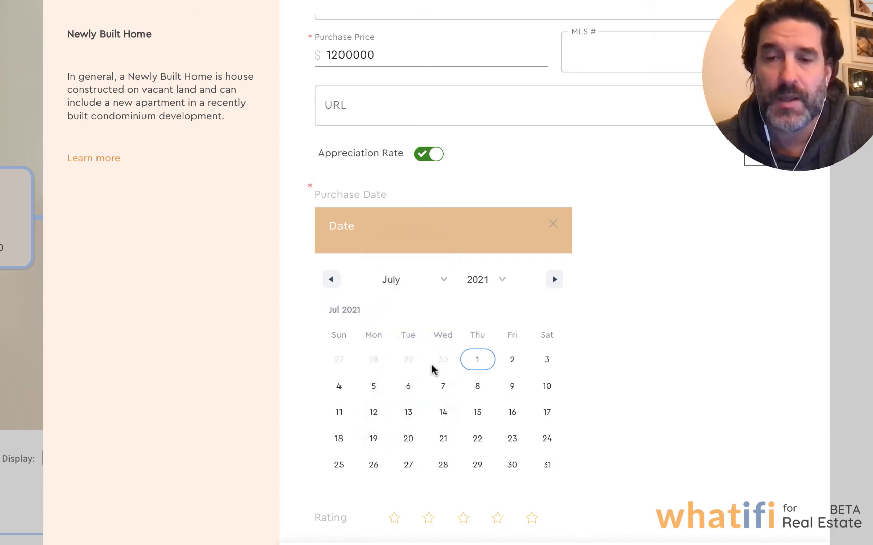
{"action": "left_click", "coordinate": [477, 360]}
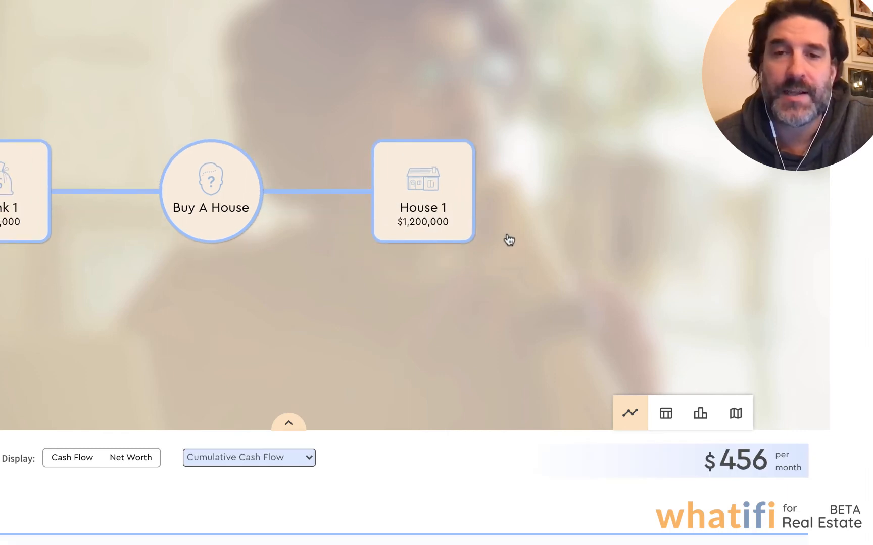
Step: Copy the House 1 event and paste it as a second branch of the Buy A House decision
{"action": "left_click", "coordinate": [419, 190]}
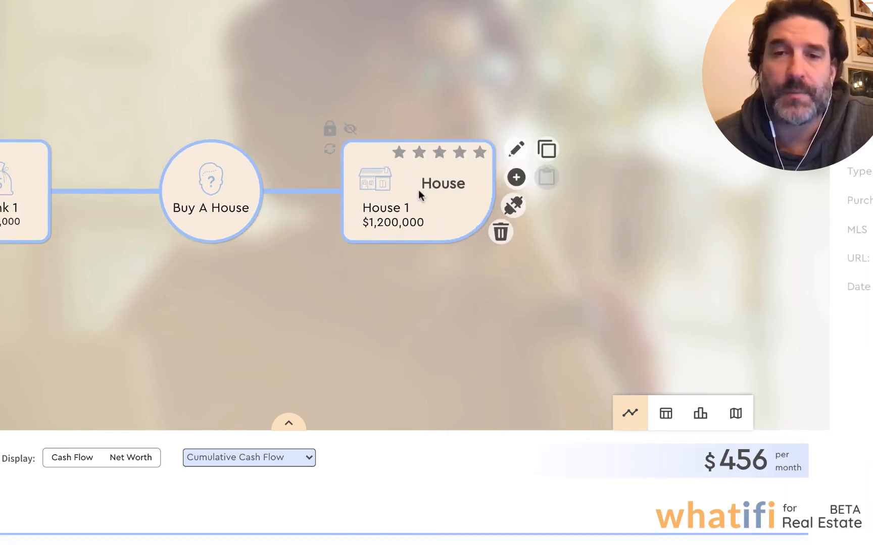
{"action": "left_click", "coordinate": [547, 150]}
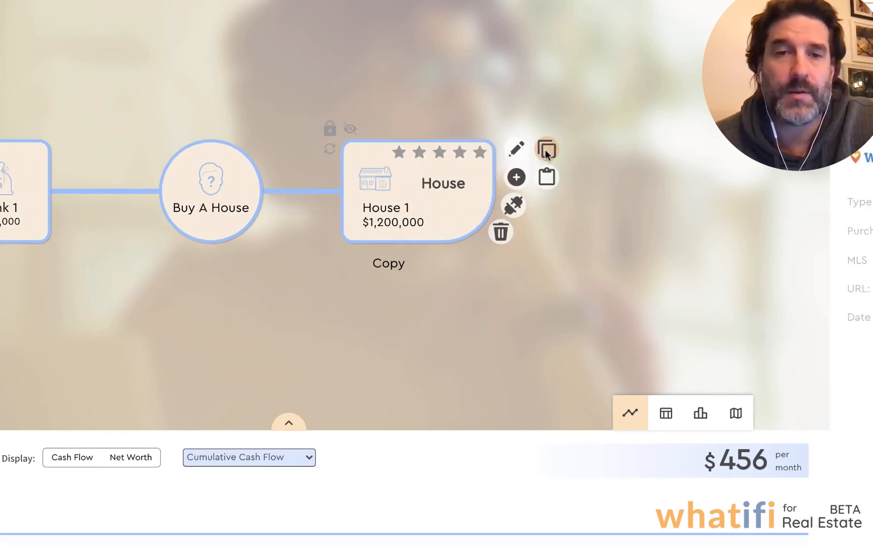
{"action": "left_click", "coordinate": [210, 190]}
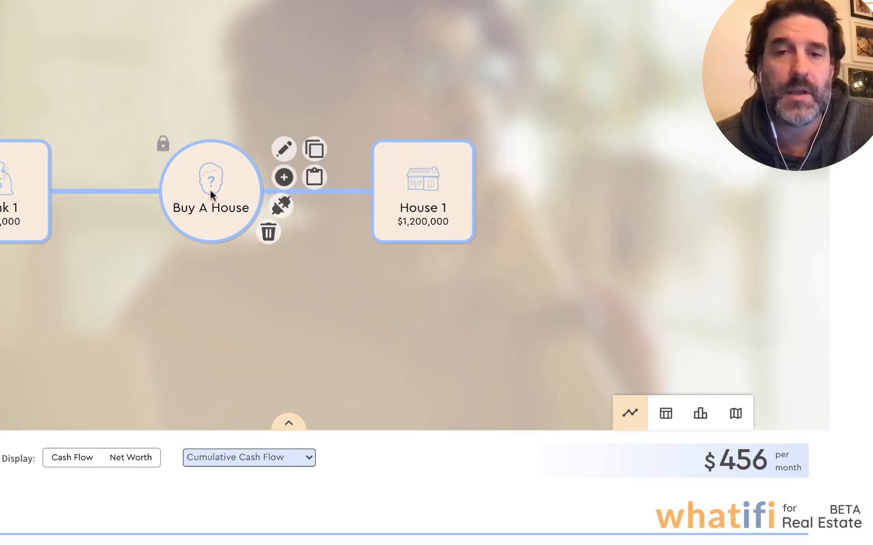
{"action": "left_click", "coordinate": [314, 178]}
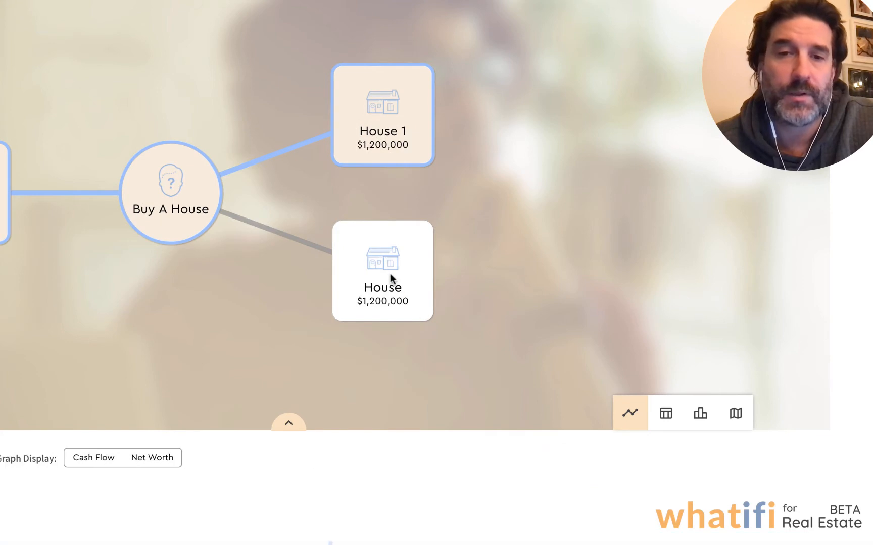
Step: Edit the copied House event, set its purchase price to $1500000 and save it
{"action": "left_click", "coordinate": [388, 271]}
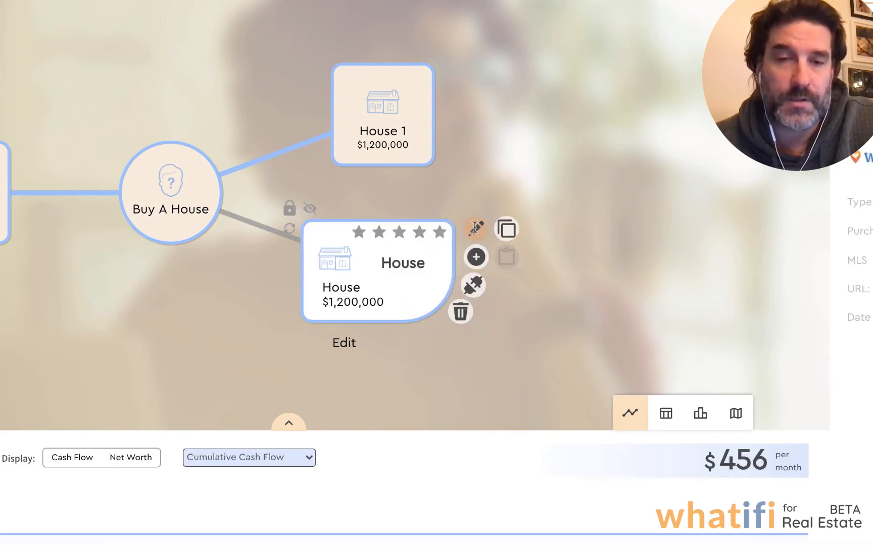
{"action": "left_click", "coordinate": [475, 228]}
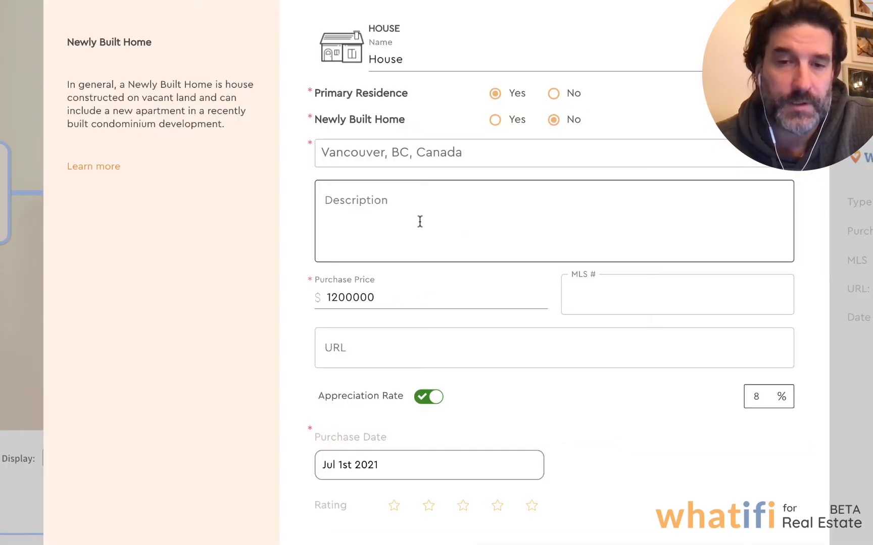
{"action": "left_click", "coordinate": [347, 303]}
{"action": "key", "text": "BackSpace"}
{"action": "key", "text": "BackSpace"}
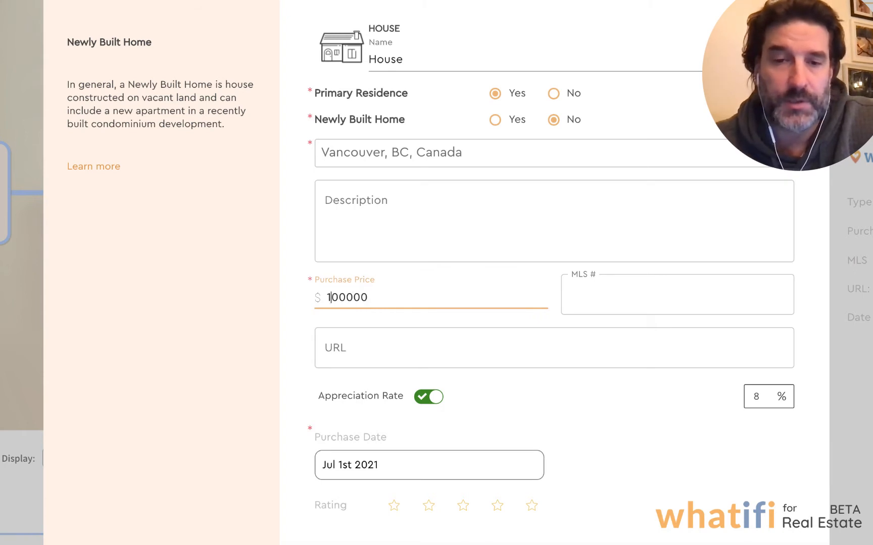
{"action": "type", "text": "5"}
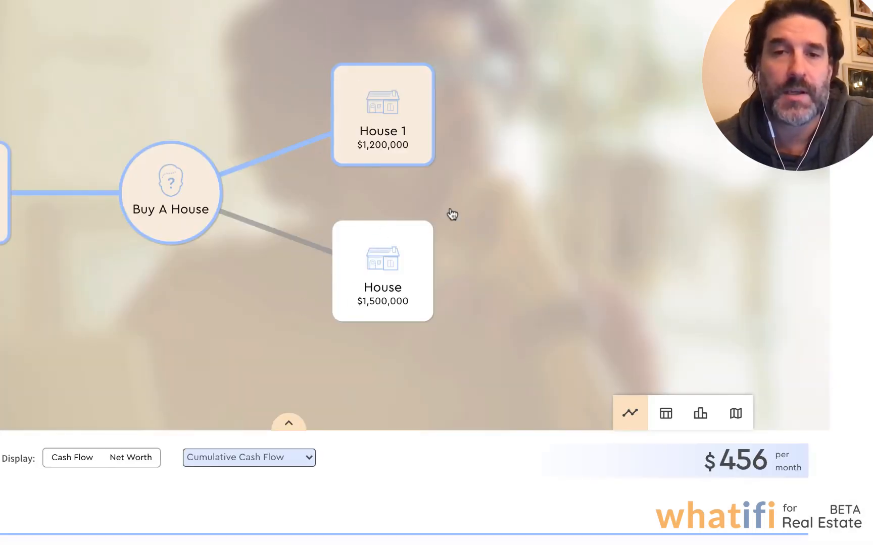
Step: Add a Mortgage event from the Residential Real Estate category after House 1
{"action": "left_click_drag", "start_coordinate": [536, 164], "coordinate": [491, 165]}
{"action": "left_click", "coordinate": [348, 108]}
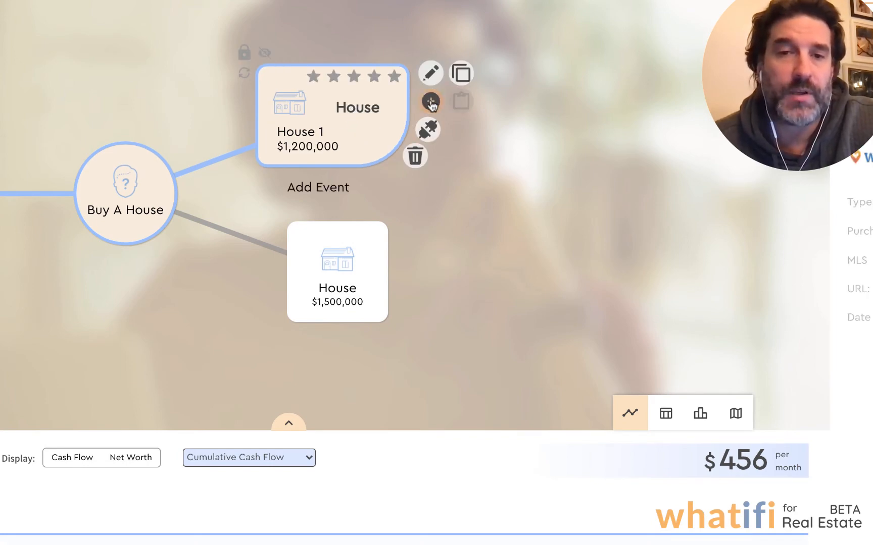
{"action": "left_click", "coordinate": [430, 103]}
{"action": "left_click", "coordinate": [361, 147]}
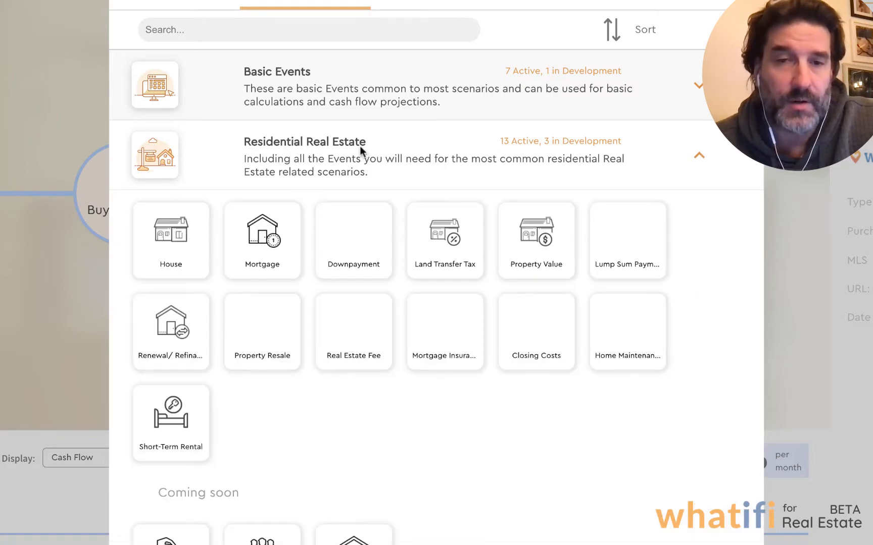
{"action": "left_click", "coordinate": [257, 241]}
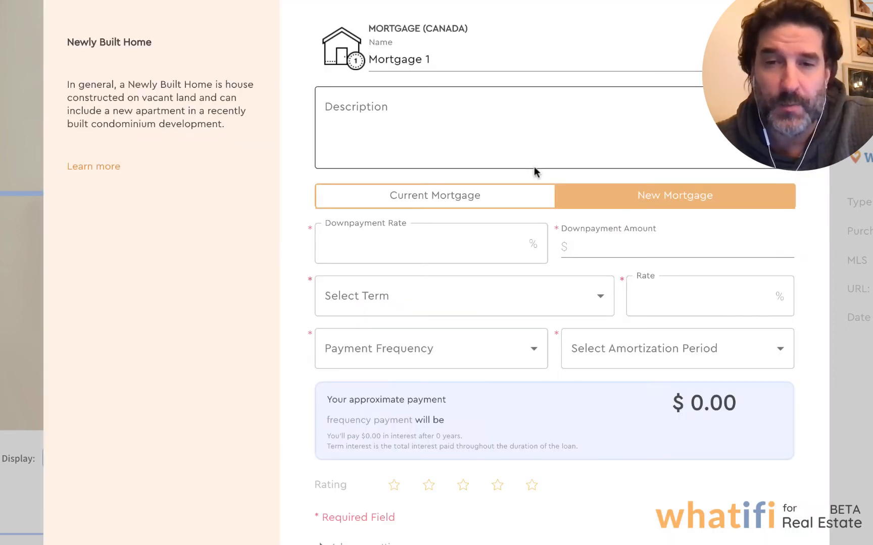
Step: Set the new mortgage's downpayment amount to $100000
{"action": "left_click", "coordinate": [597, 244]}
{"action": "type", "text": "10"}
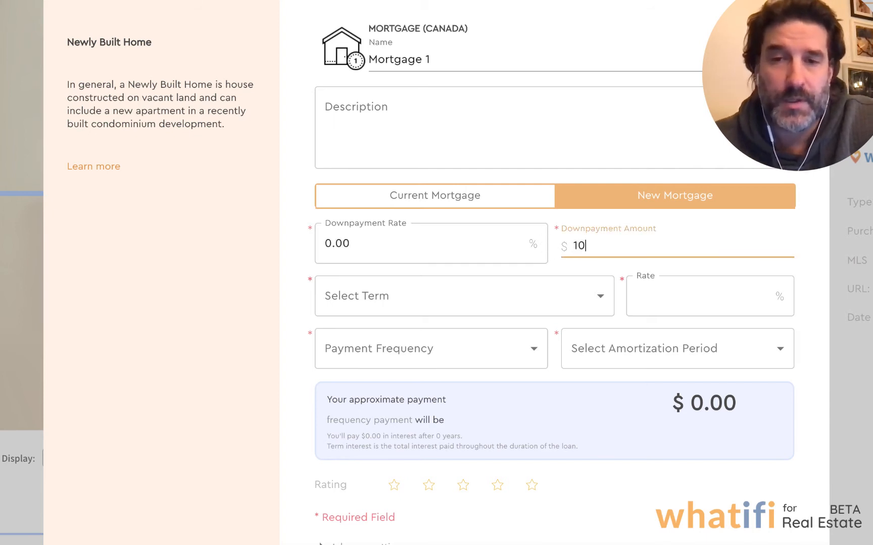
{"action": "type", "text": "0000"}
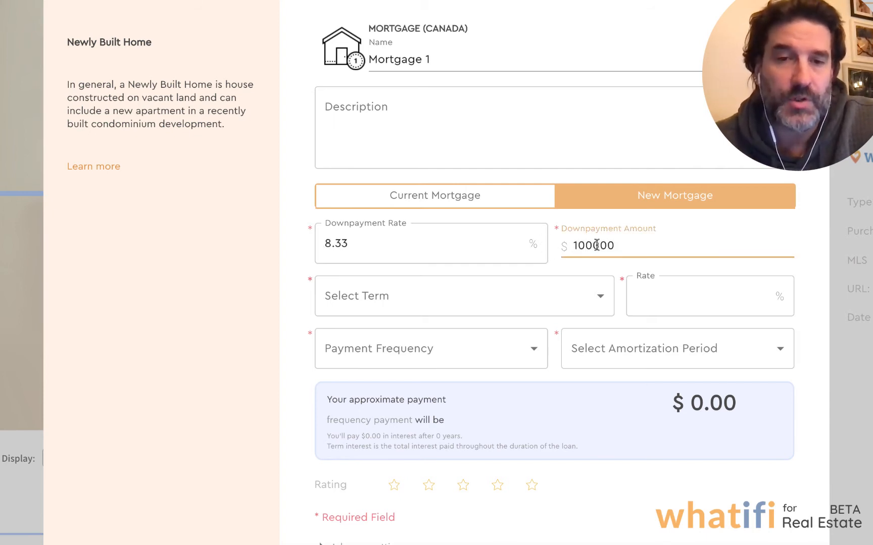
Step: Choose a 5 year fixed closed term for the mortgage and set its rate to 2.35%
{"action": "left_click", "coordinate": [520, 296]}
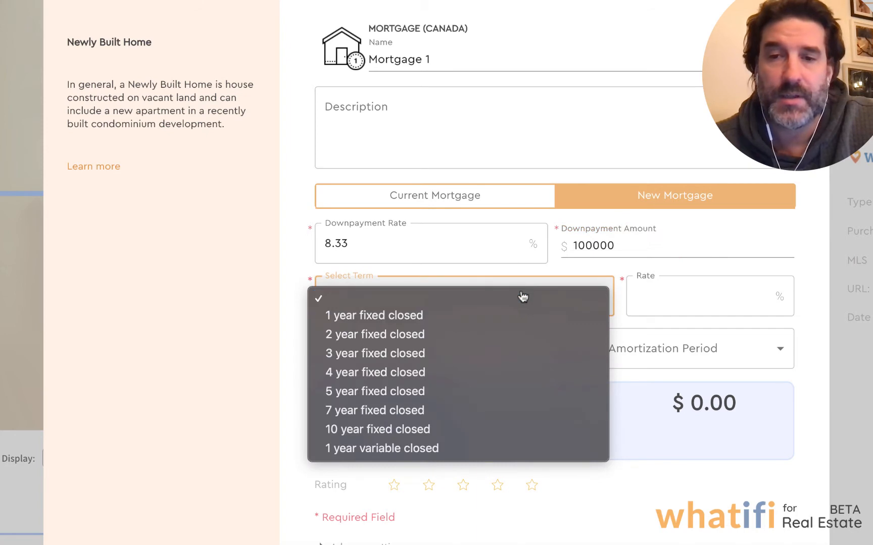
{"action": "left_click", "coordinate": [364, 392]}
{"action": "left_click_drag", "start_coordinate": [664, 296], "coordinate": [631, 295]}
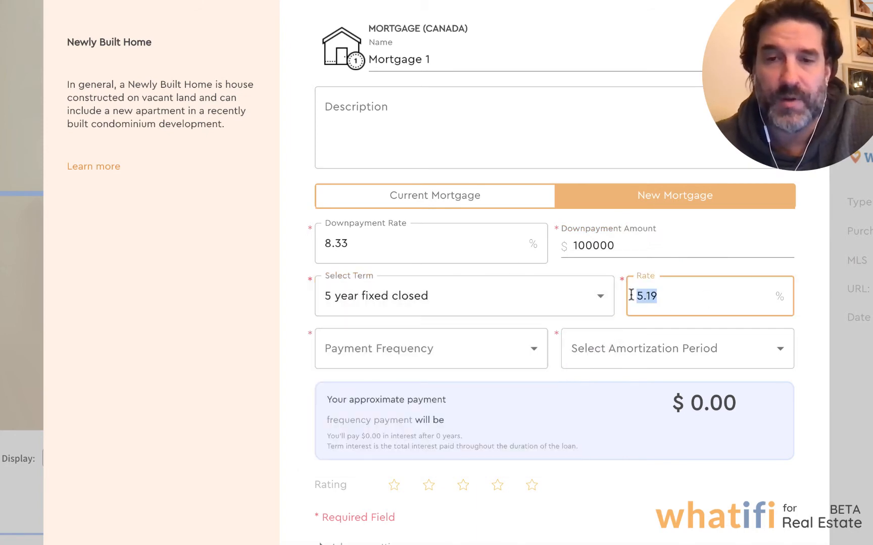
{"action": "type", "text": "2.35"}
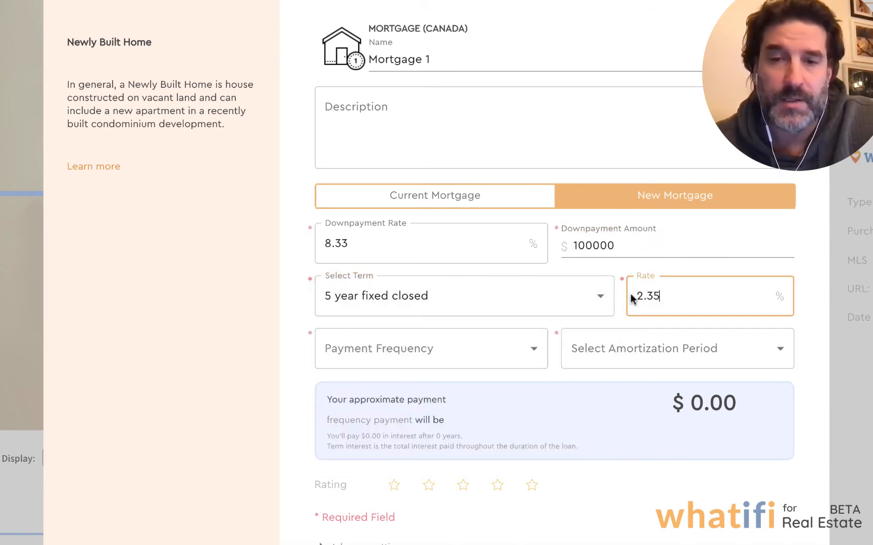
Step: Set the mortgage's payment frequency to monthly and its amortization period to 25 years, and save the event
{"action": "left_click", "coordinate": [479, 348]}
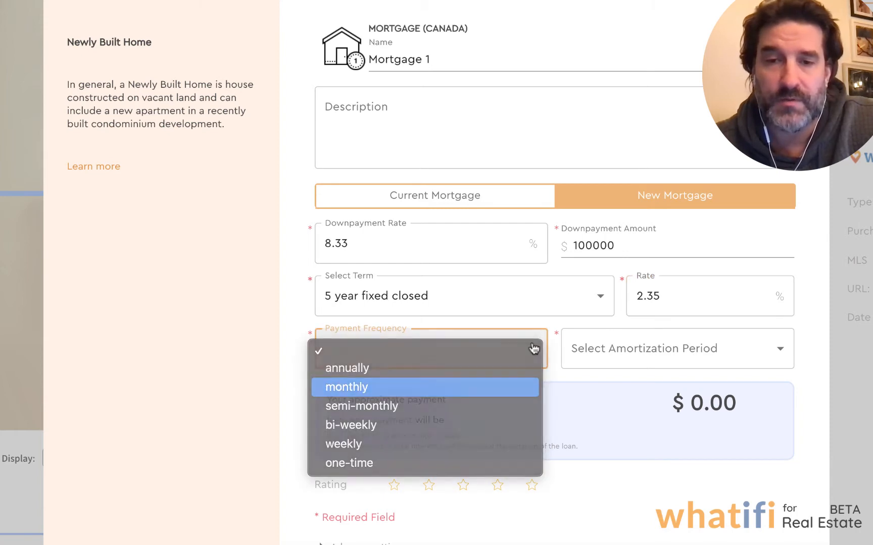
{"action": "left_click", "coordinate": [440, 387]}
{"action": "left_click", "coordinate": [663, 350]}
{"action": "left_click", "coordinate": [604, 445]}
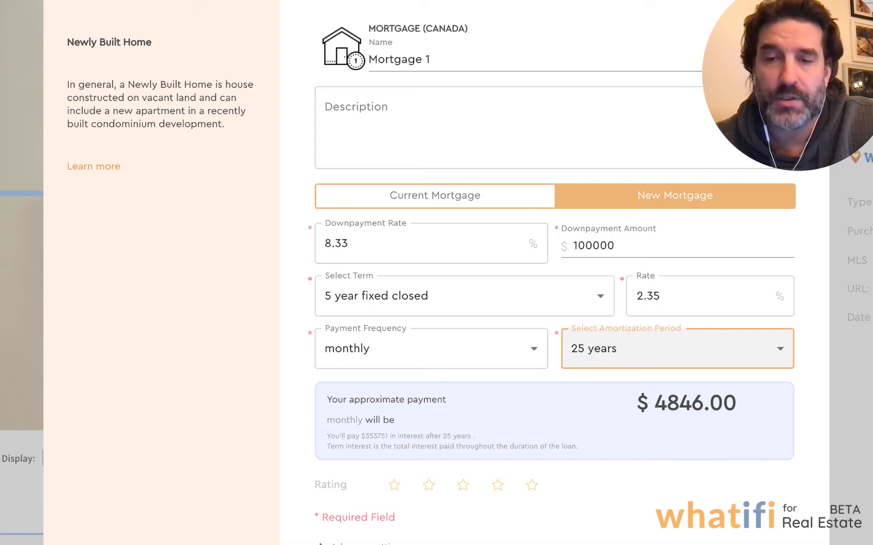
{"action": "left_click", "coordinate": [732, 544]}
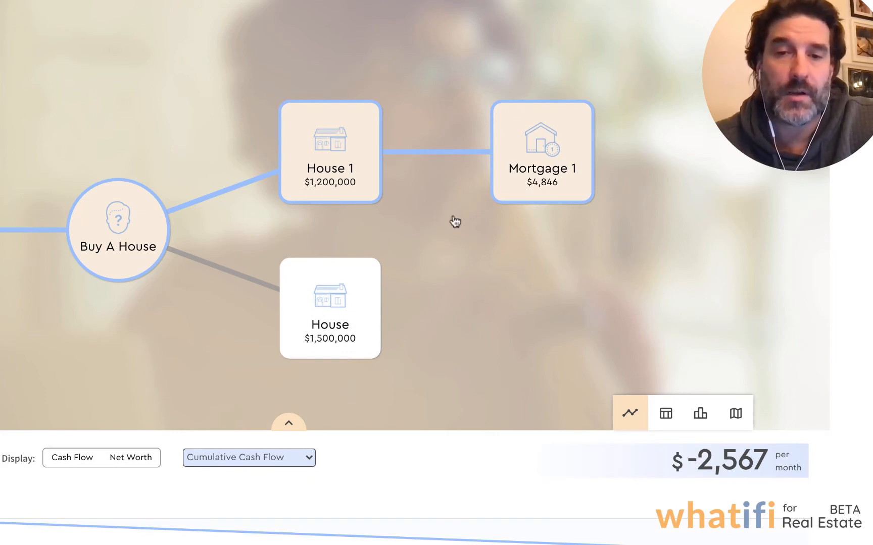
Step: Connect the $1,500,000 House event to Mortgage 1
{"action": "left_click", "coordinate": [341, 312]}
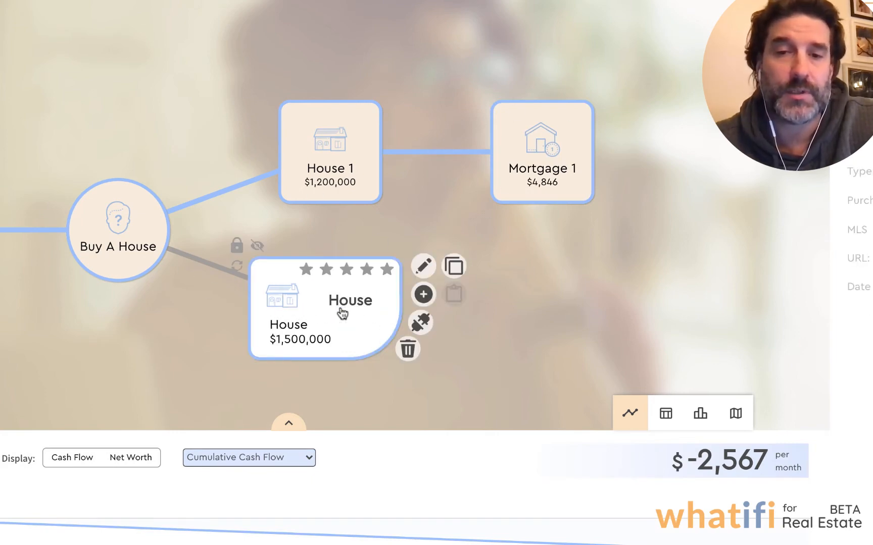
{"action": "left_click", "coordinate": [422, 326]}
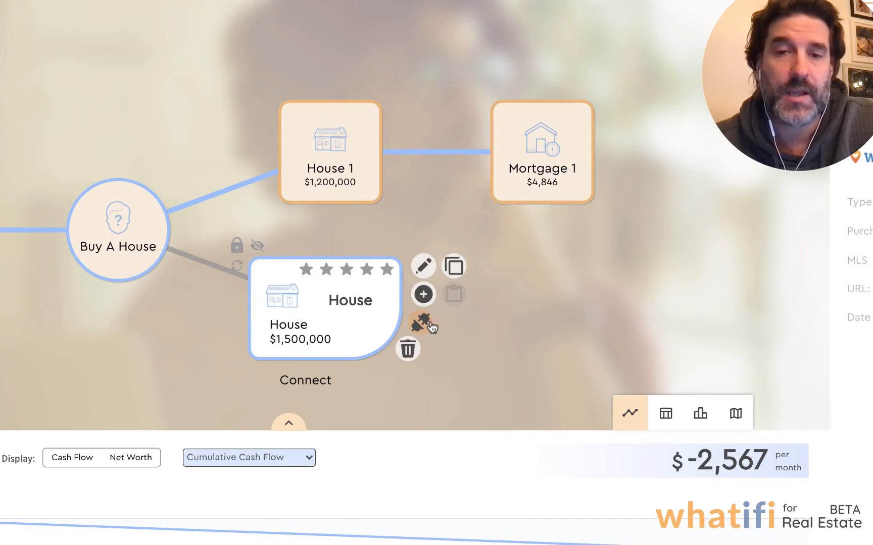
{"action": "left_click", "coordinate": [531, 167]}
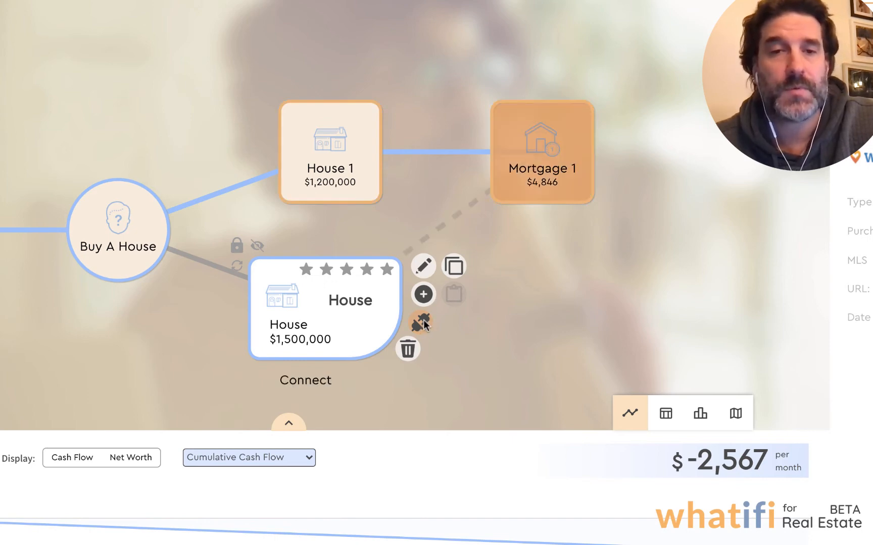
{"action": "left_click", "coordinate": [432, 320]}
Step: Compare the monthly cash flow and Mortgage 1 payment of the two Buy A House threads in the Decision Engine
{"action": "left_click_drag", "start_coordinate": [531, 334], "coordinate": [546, 280]}
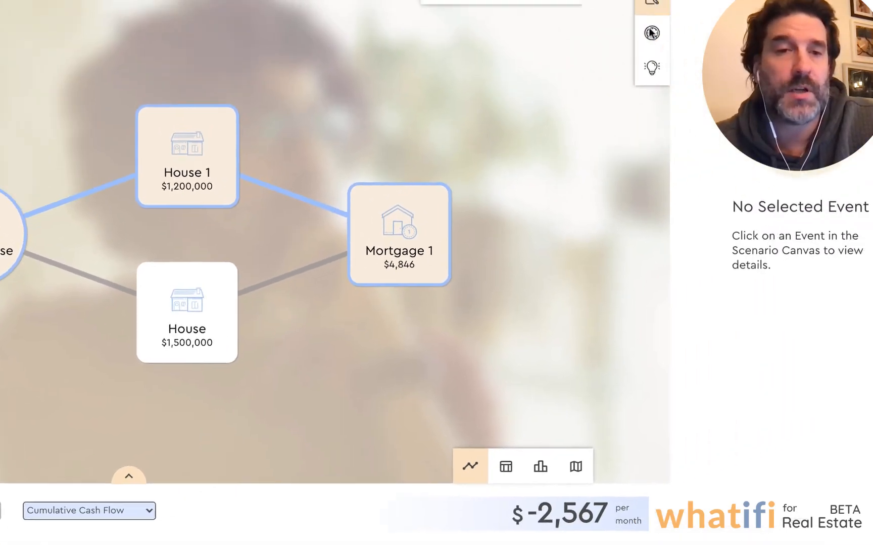
{"action": "left_click", "coordinate": [652, 33]}
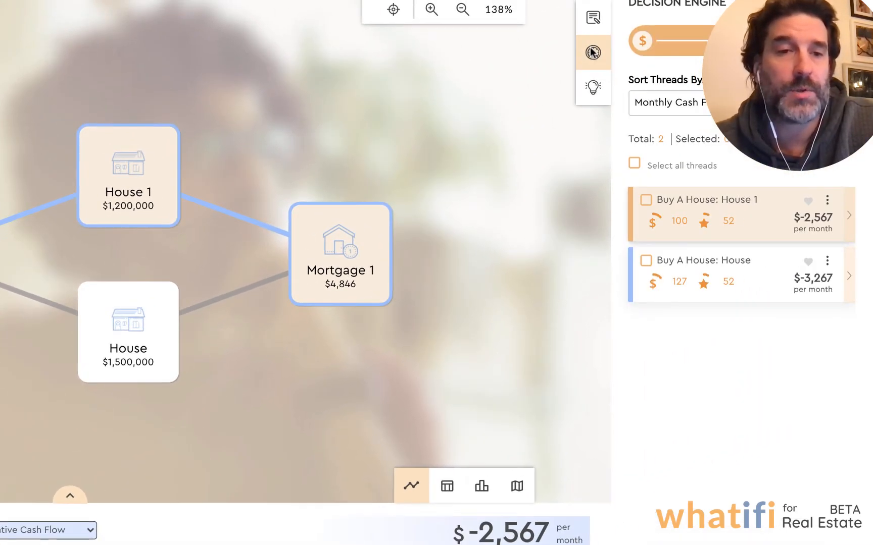
{"action": "left_click_drag", "start_coordinate": [384, 348], "coordinate": [457, 343]}
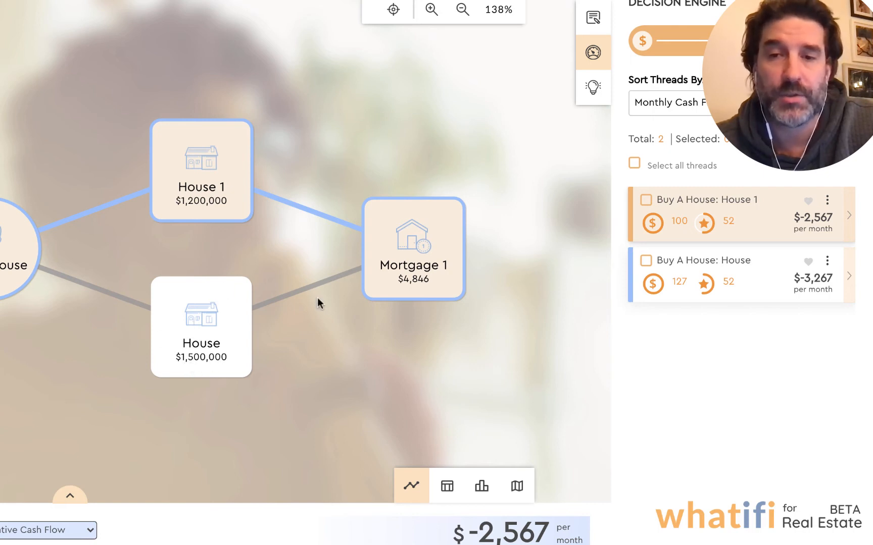
{"action": "left_click", "coordinate": [417, 255]}
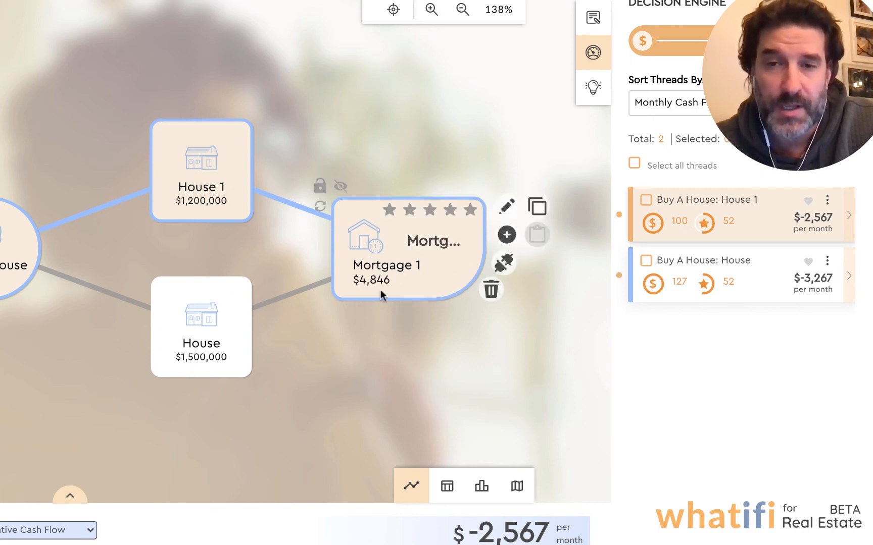
{"action": "left_click", "coordinate": [718, 280]}
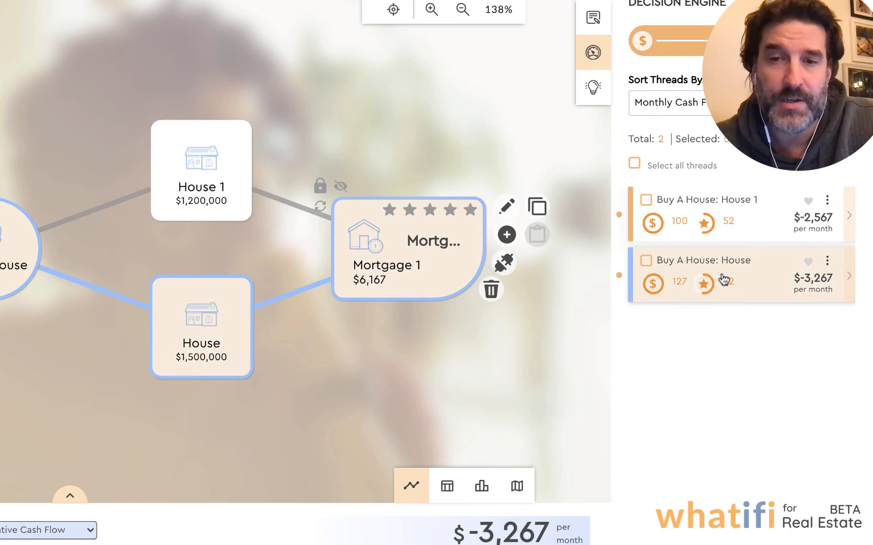
{"action": "left_click", "coordinate": [735, 225]}
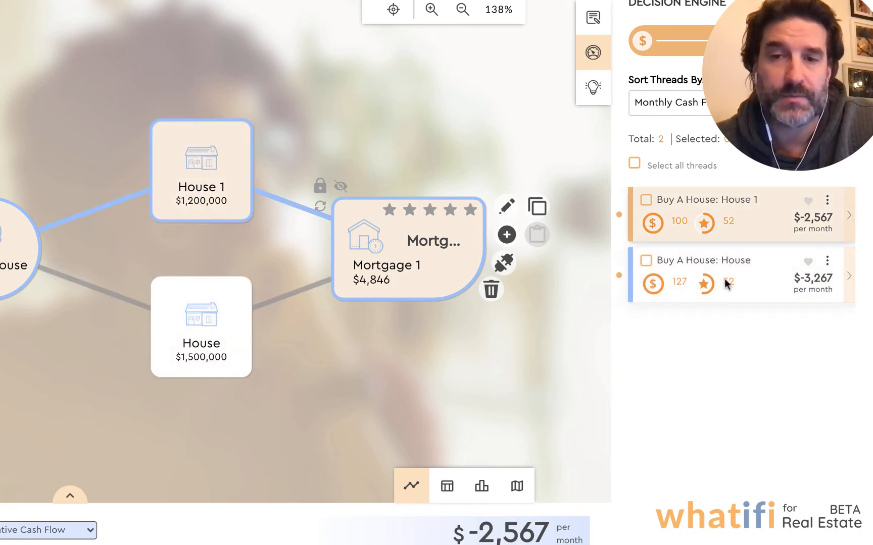
{"action": "left_click", "coordinate": [725, 284]}
{"action": "left_click", "coordinate": [729, 226]}
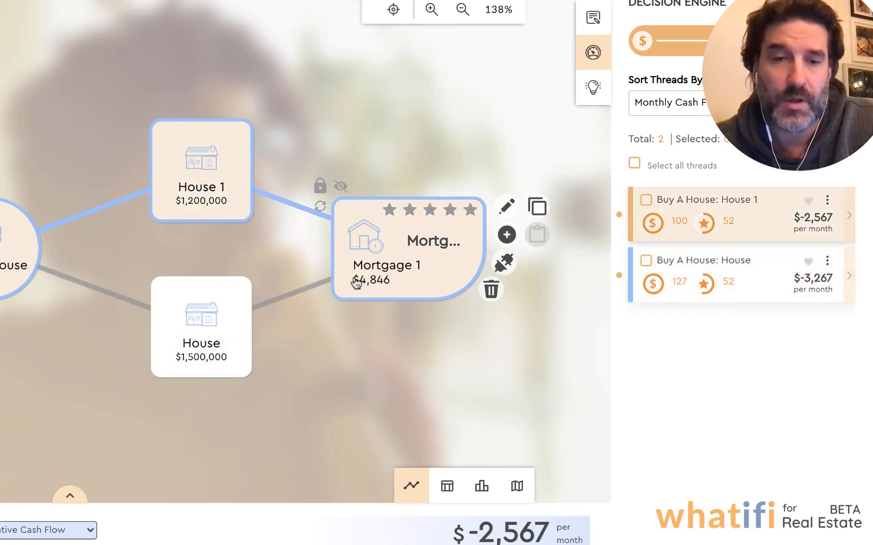
{"action": "left_click", "coordinate": [663, 292]}
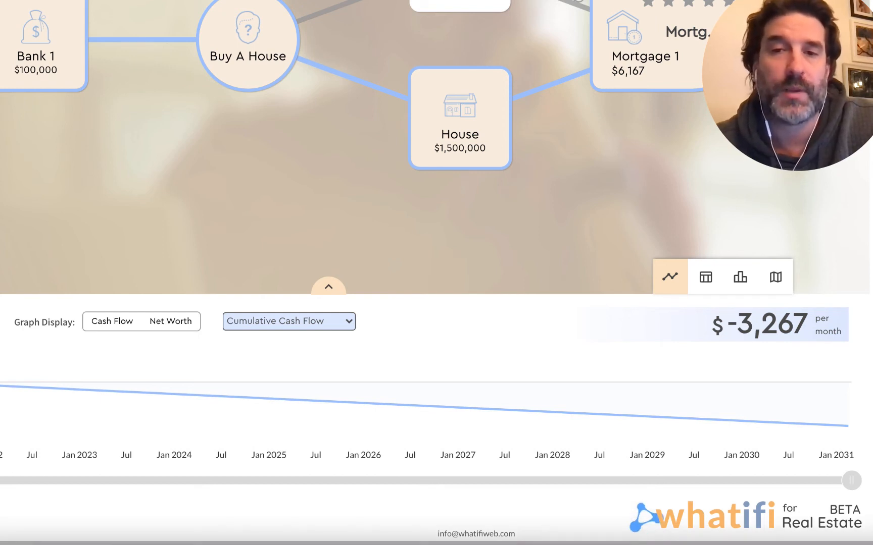
Step: Insert an Income event from Basic Events between the $1,500,000 House and Mortgage 1, and name it Rental Income
{"action": "left_click_drag", "start_coordinate": [613, 130], "coordinate": [523, 127]}
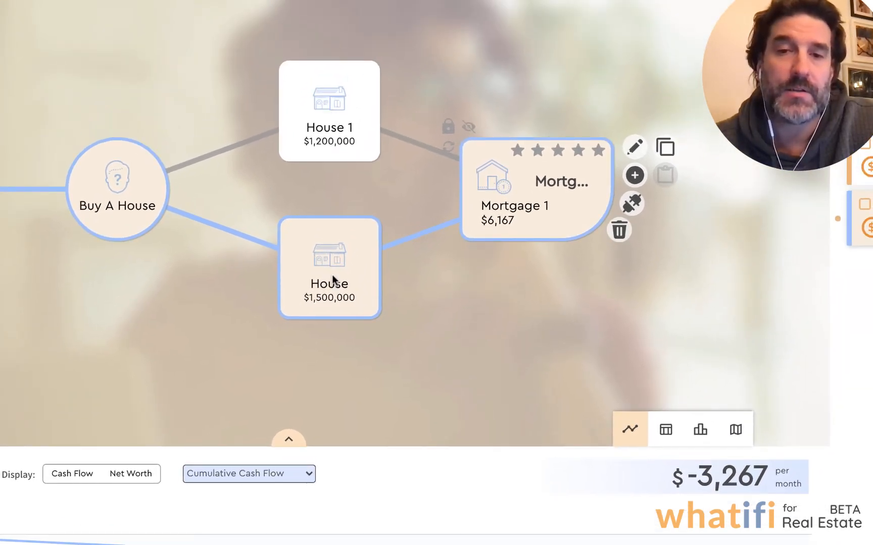
{"action": "left_click", "coordinate": [433, 231]}
{"action": "left_click", "coordinate": [471, 230]}
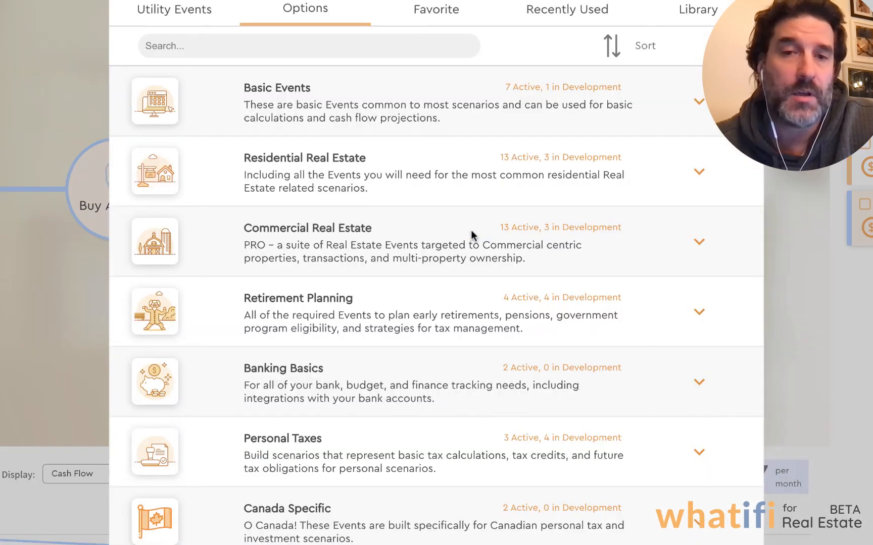
{"action": "left_click", "coordinate": [349, 103]}
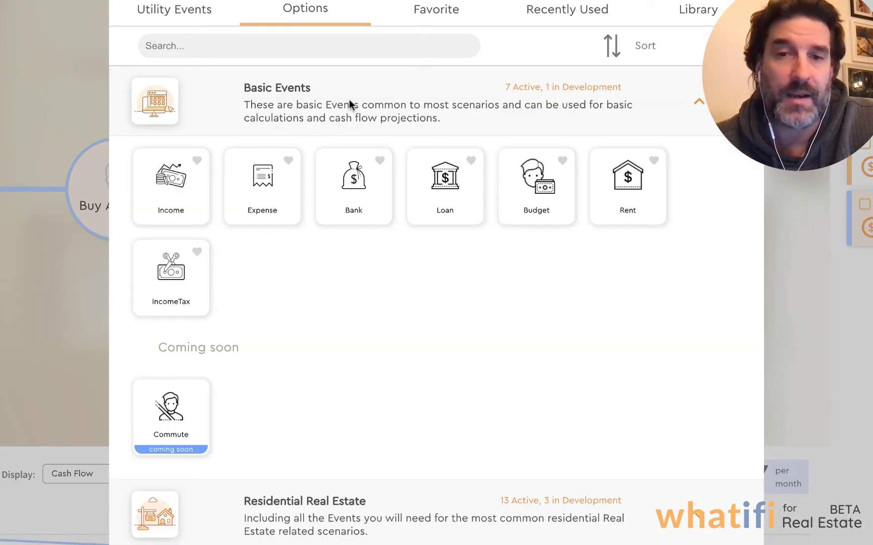
{"action": "left_click", "coordinate": [177, 183]}
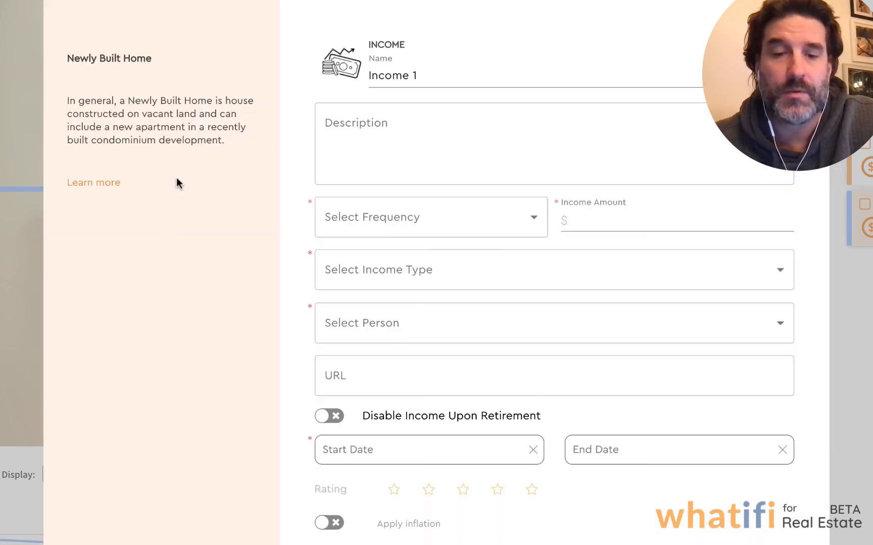
{"action": "left_click_drag", "start_coordinate": [446, 76], "coordinate": [332, 73]}
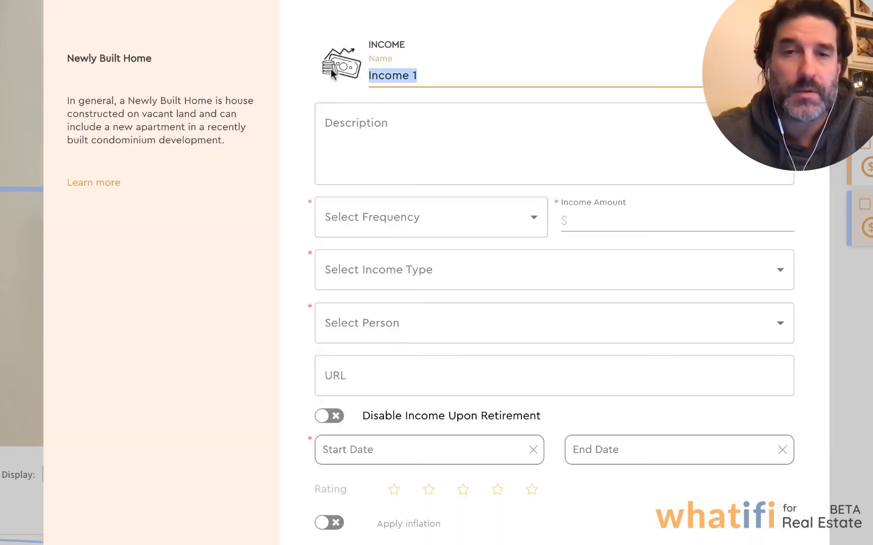
{"action": "type", "text": "Rental"}
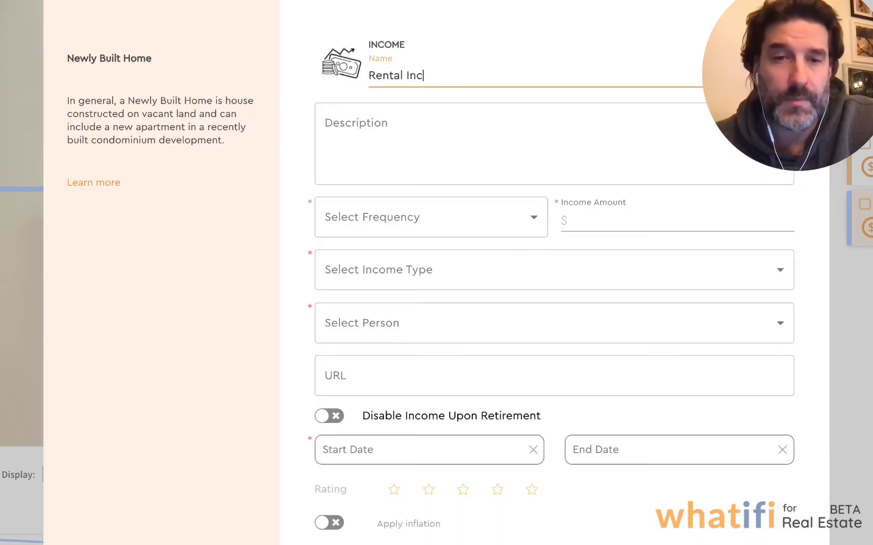
Step: Set the income to $2200 monthly with the type Rental Income, and assign it to the second listed person
{"action": "left_click", "coordinate": [410, 232]}
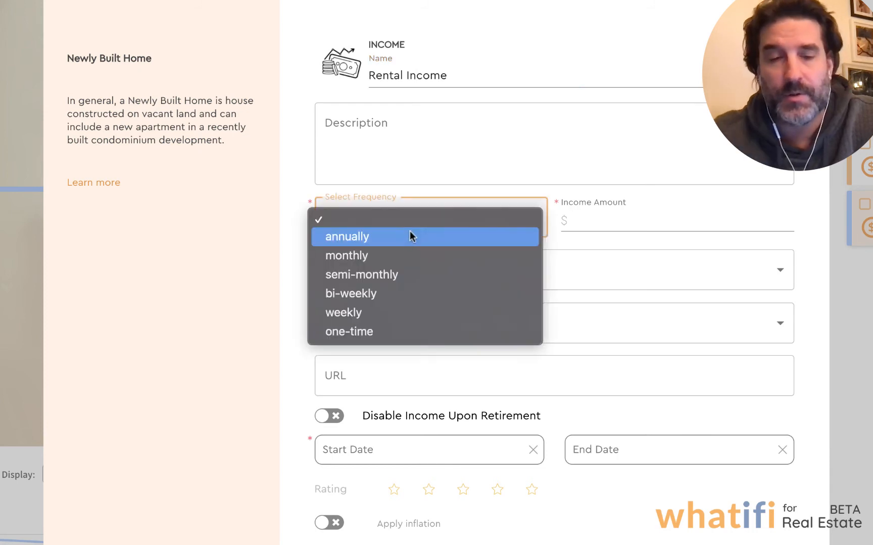
{"action": "left_click", "coordinate": [387, 263]}
{"action": "left_click", "coordinate": [619, 225]}
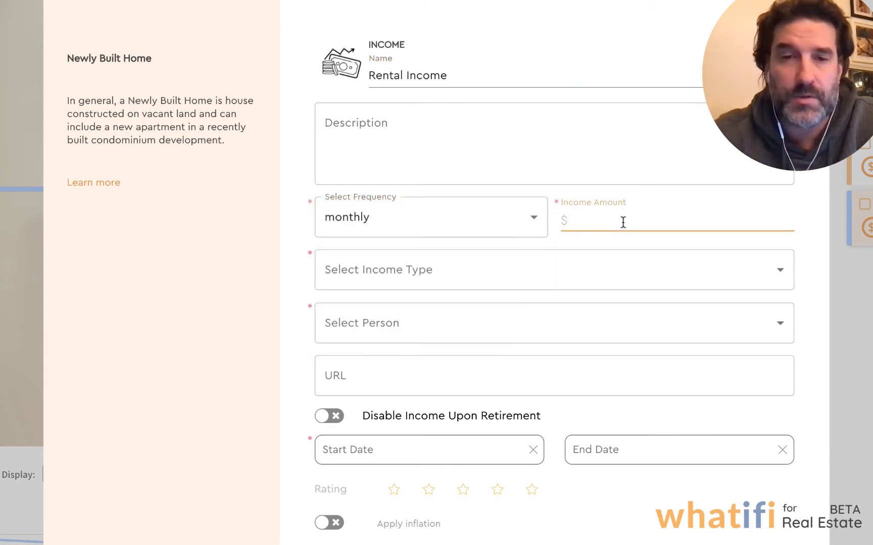
{"action": "type", "text": "2200"}
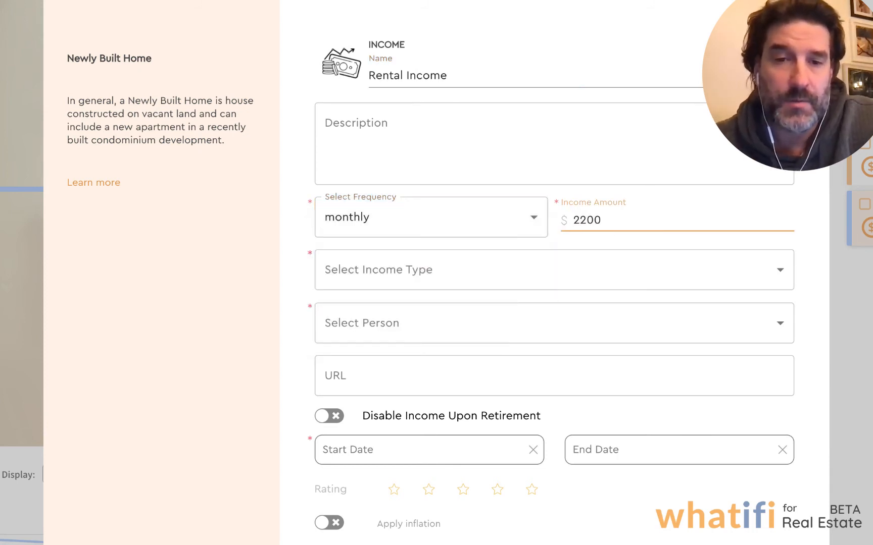
{"action": "left_click", "coordinate": [614, 266]}
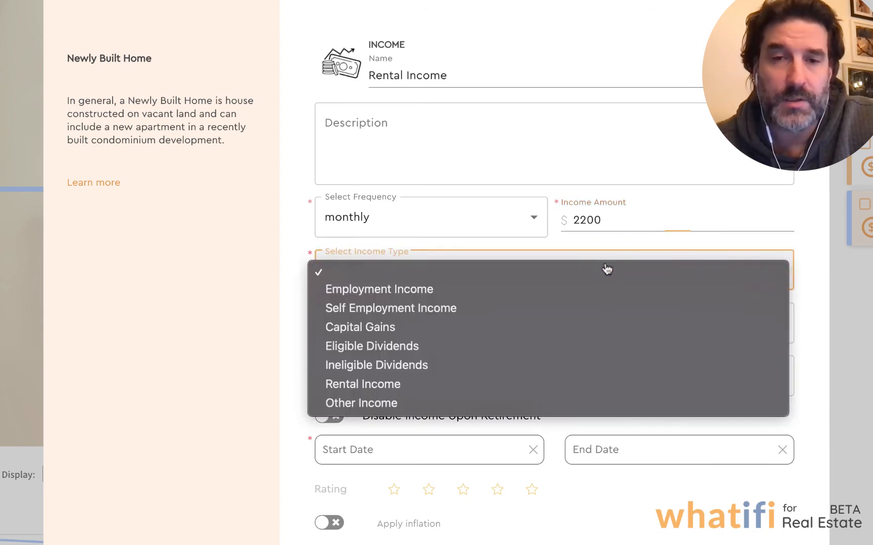
{"action": "left_click", "coordinate": [404, 387]}
{"action": "left_click", "coordinate": [507, 330]}
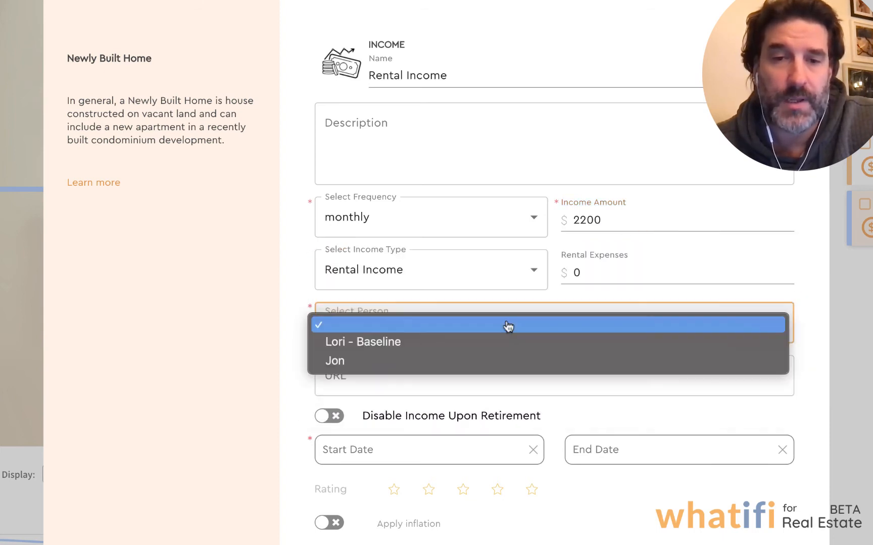
{"action": "left_click", "coordinate": [406, 362]}
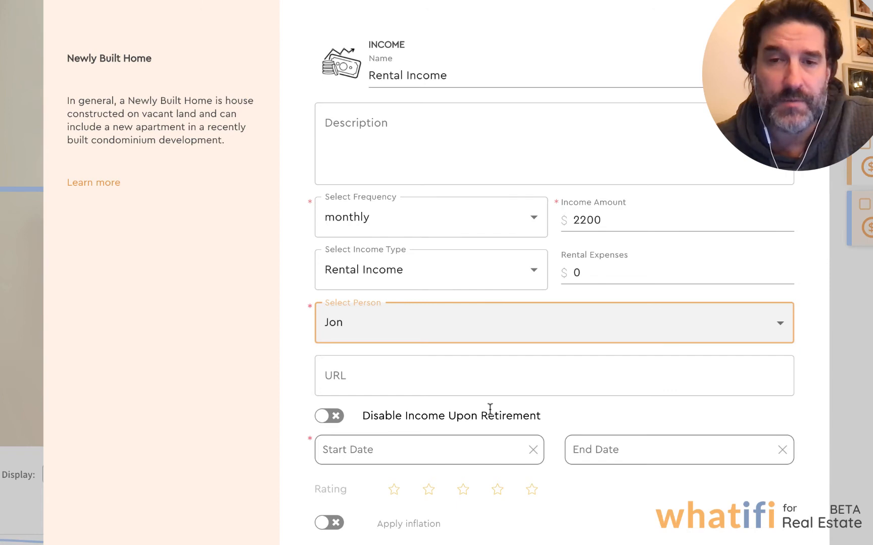
Step: Set the rental income's start date to Sep 1st 2021, apply inflation to it and save the event
{"action": "left_click", "coordinate": [369, 440]}
{"action": "scroll", "coordinate": [450, 456], "scroll_direction": "down", "scroll_amount": 5}
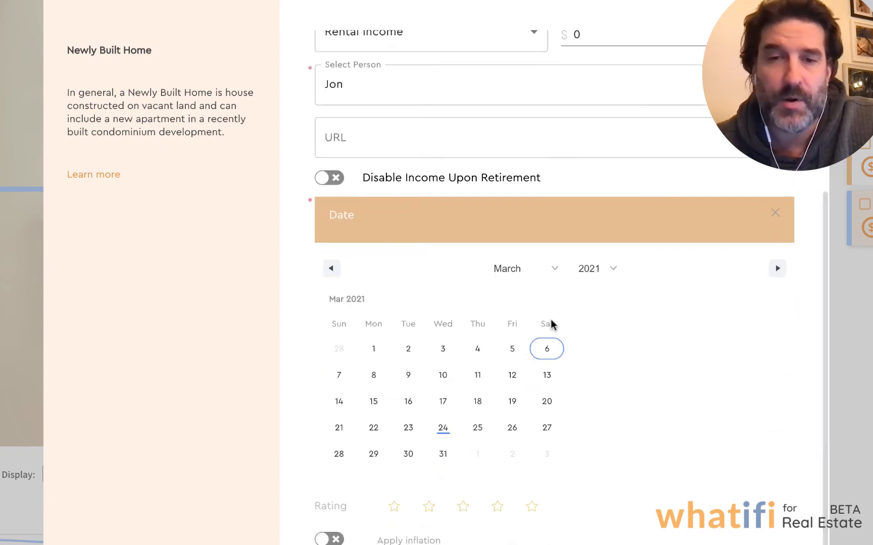
{"action": "left_click", "coordinate": [552, 268]}
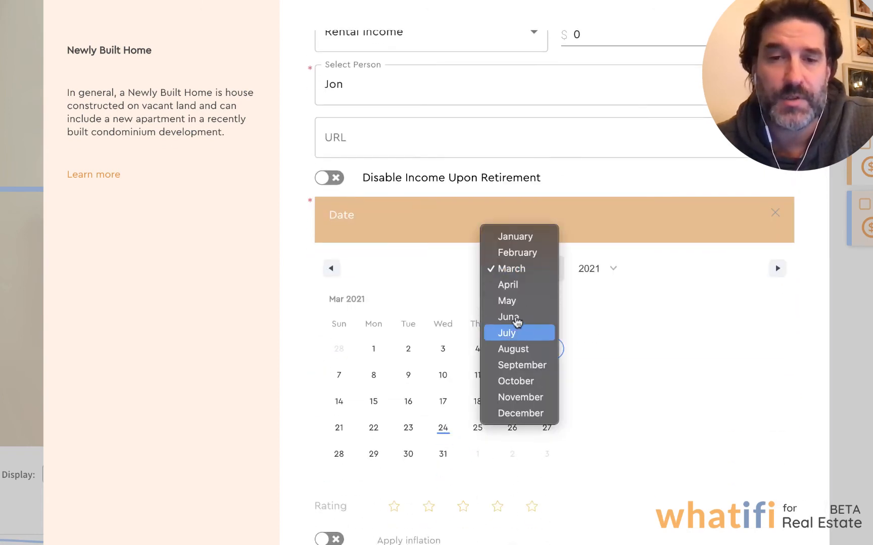
{"action": "left_click", "coordinate": [515, 364]}
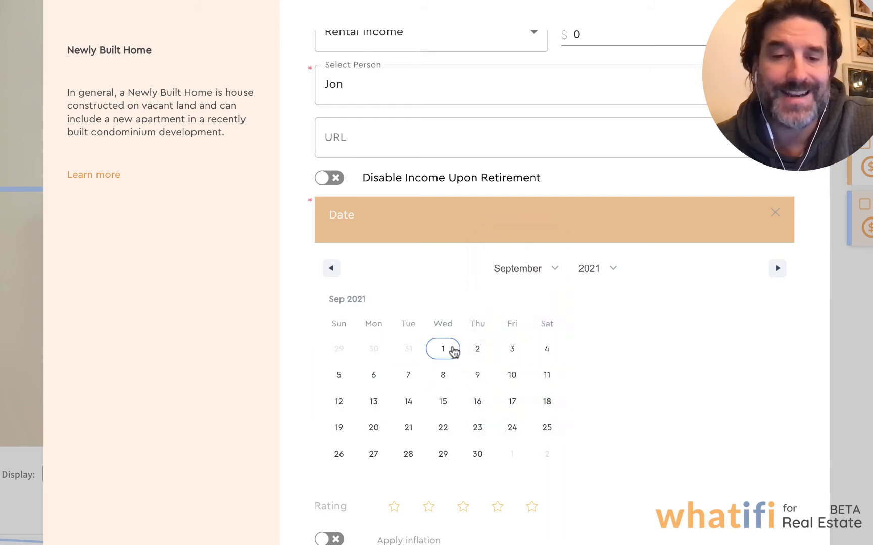
{"action": "left_click", "coordinate": [449, 349]}
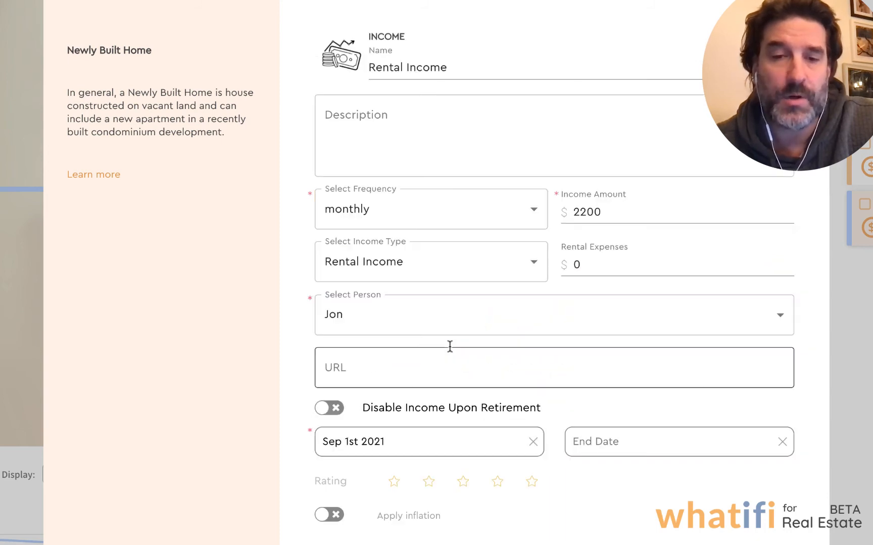
{"action": "left_click", "coordinate": [329, 515]}
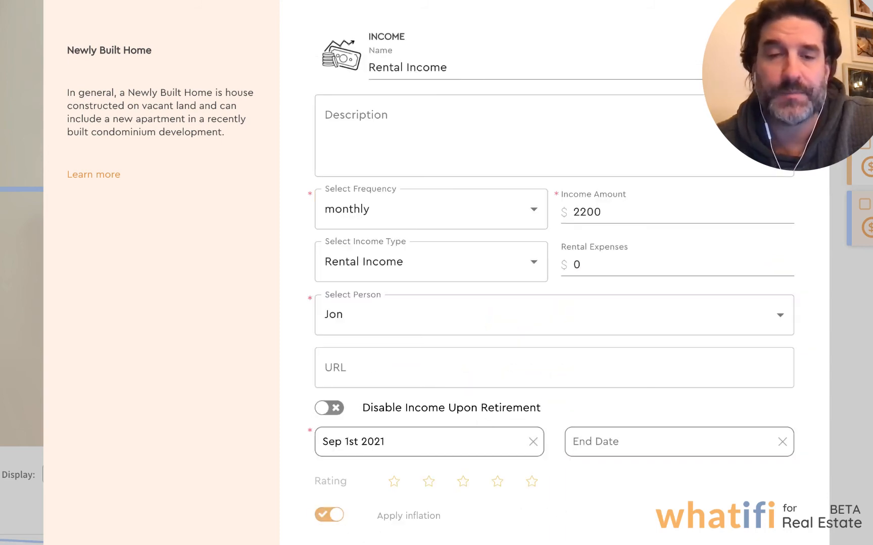
{"action": "left_click", "coordinate": [606, 544]}
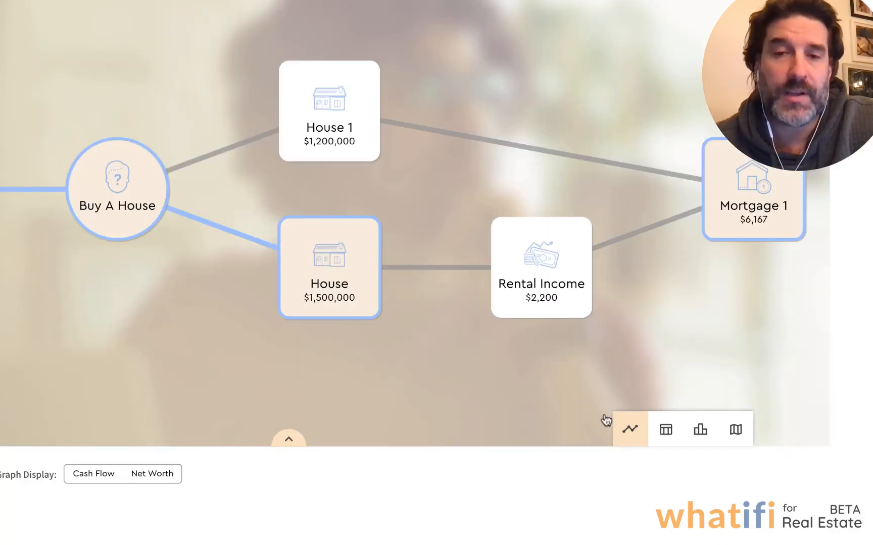